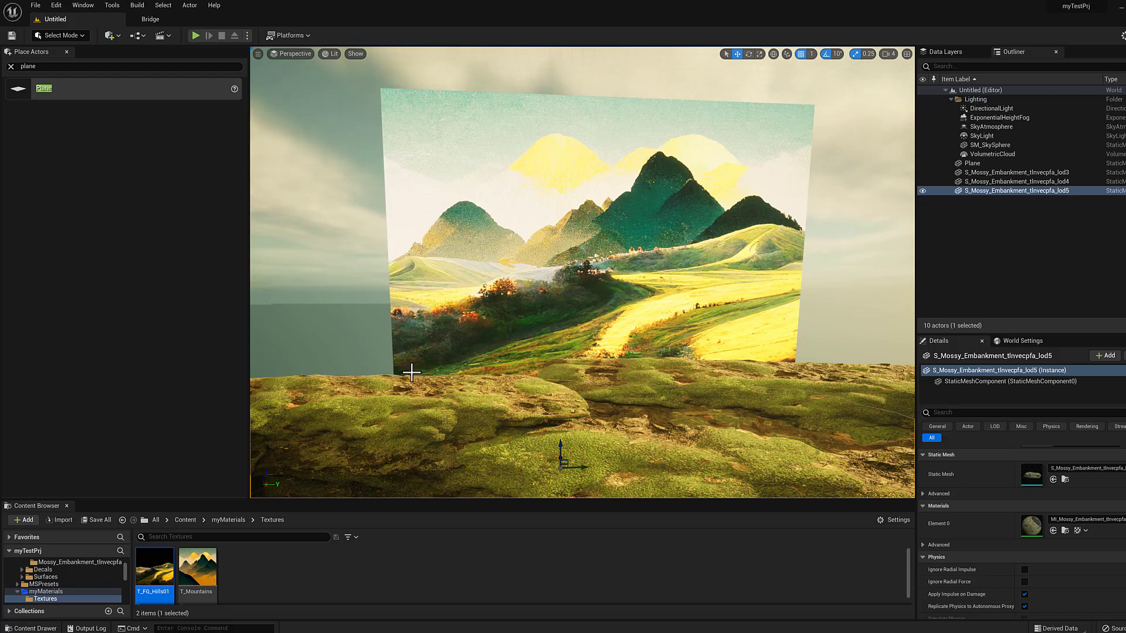
# - Create a new material named M_Parallax3 in the Textures folder
pyautogui.moveTo(346, 328)
pyautogui.mouseDown(button='middle')
pyautogui.moveTo(556, 347)
pyautogui.moveTo(327, 344)
pyautogui.moveTo(340, 344)
pyautogui.mouseUp(button='middle')
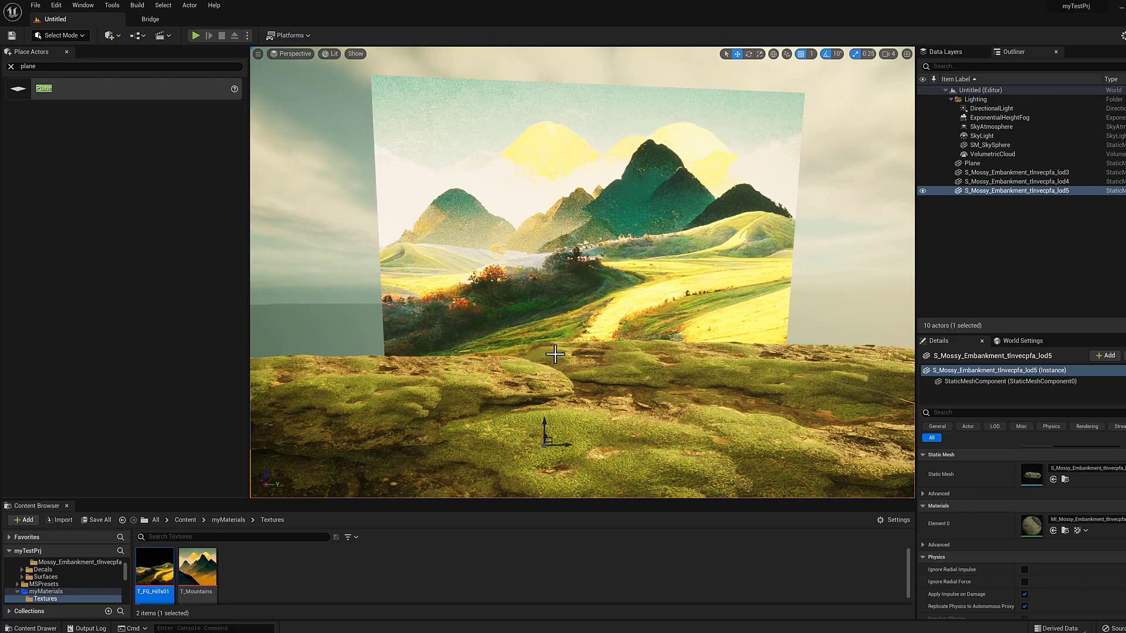
pyautogui.moveTo(554, 354)
pyautogui.mouseDown(button='middle')
pyautogui.moveTo(468, 353)
pyautogui.moveTo(670, 356)
pyautogui.moveTo(535, 359)
pyautogui.moveTo(630, 361)
pyautogui.moveTo(575, 360)
pyautogui.mouseUp(button='middle')
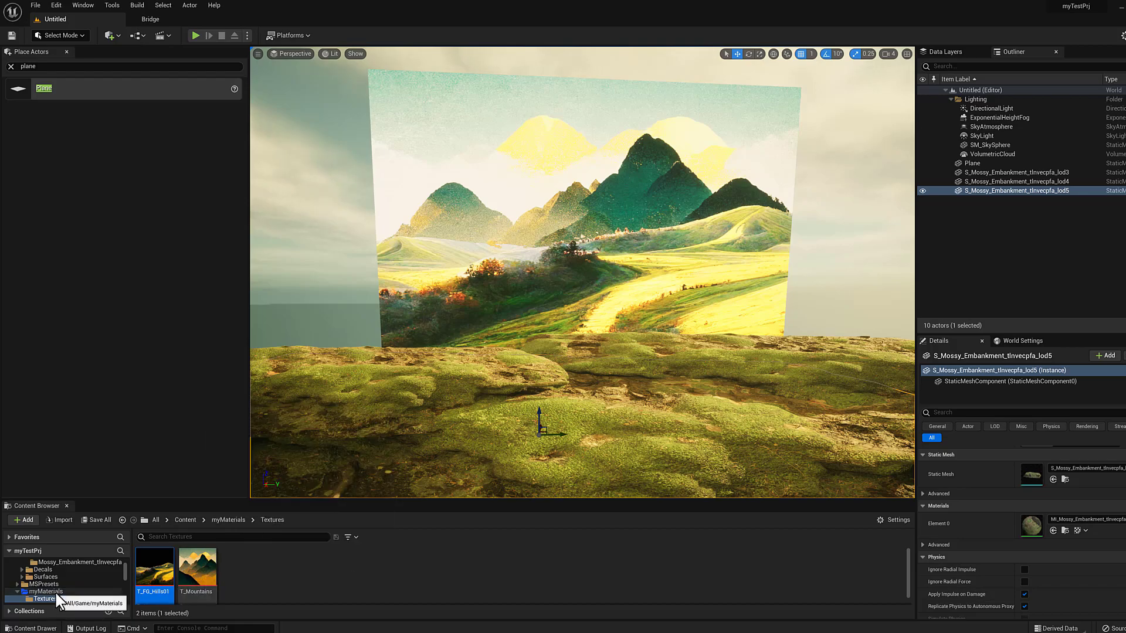
pyautogui.rightClick(252, 583)
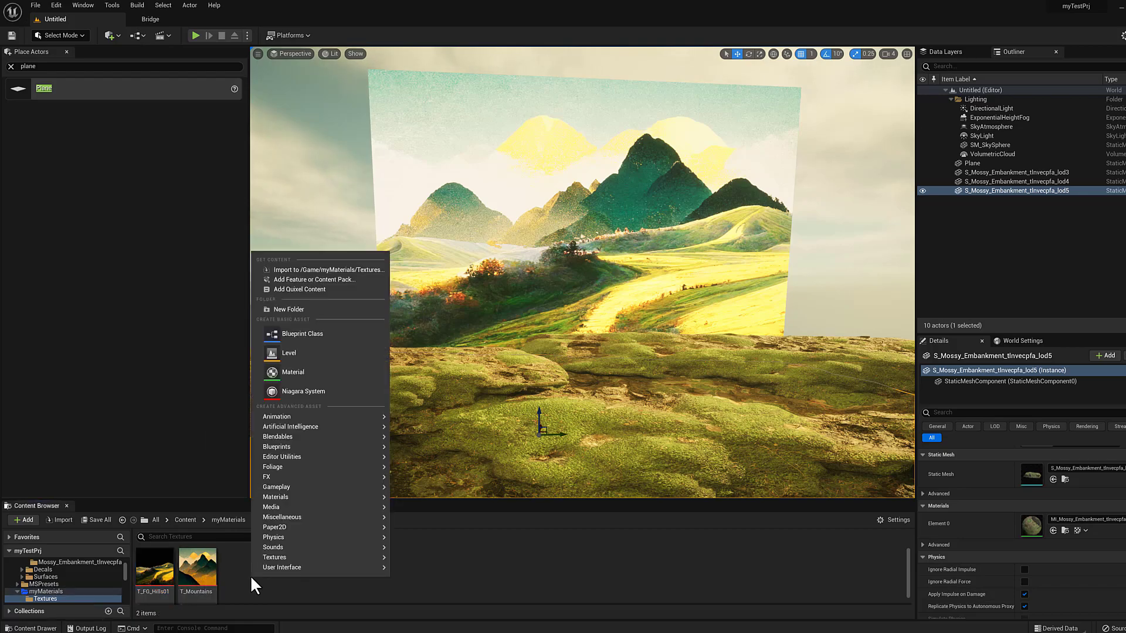
pyautogui.click(293, 374)
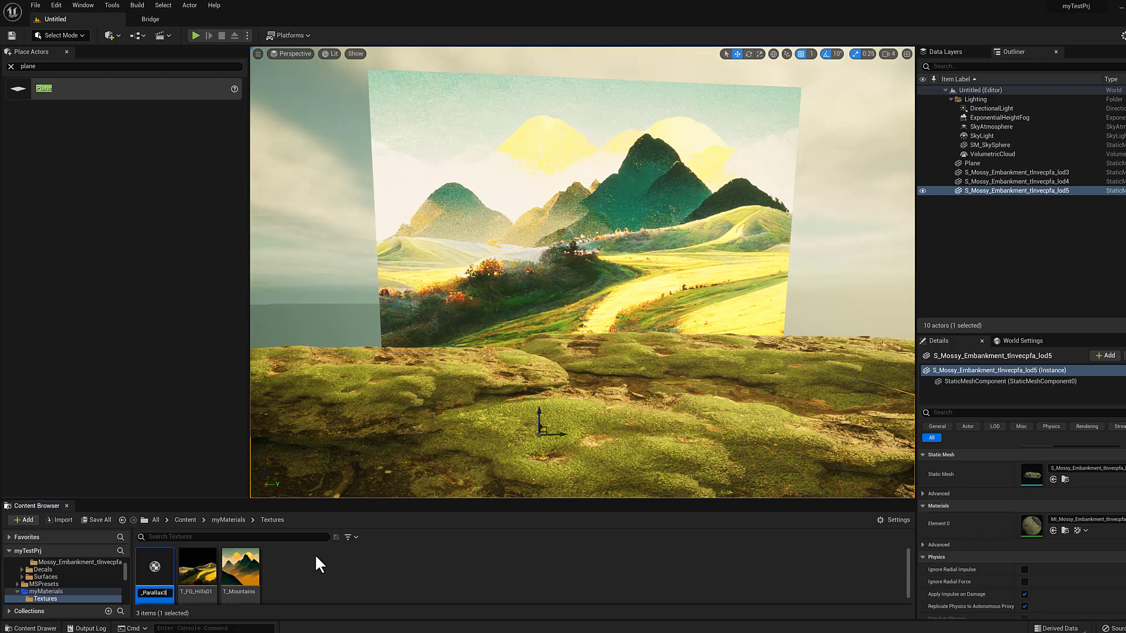
pyautogui.write('M_Parallax3')
pyautogui.press('Return')
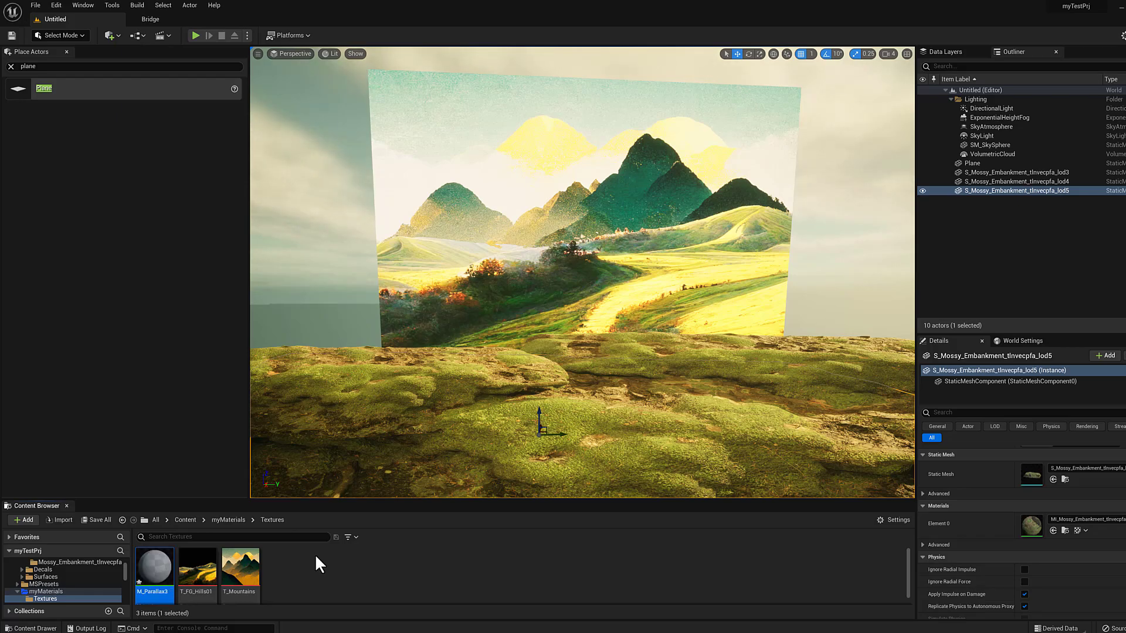
# - Open M_Parallax3, bring T_Mountains and T_FG_Hills01 into its graph, and dock the editor
pyautogui.doubleClick(153, 581)
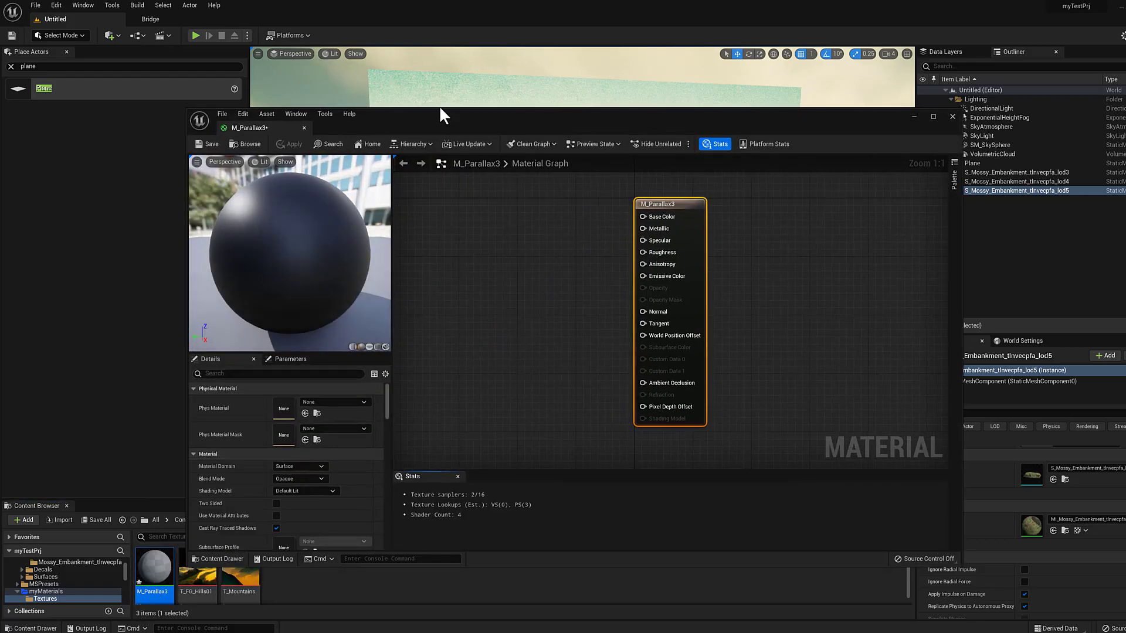
pyautogui.moveTo(440, 126); pyautogui.dragTo(444, 71)
pyautogui.click(229, 572)
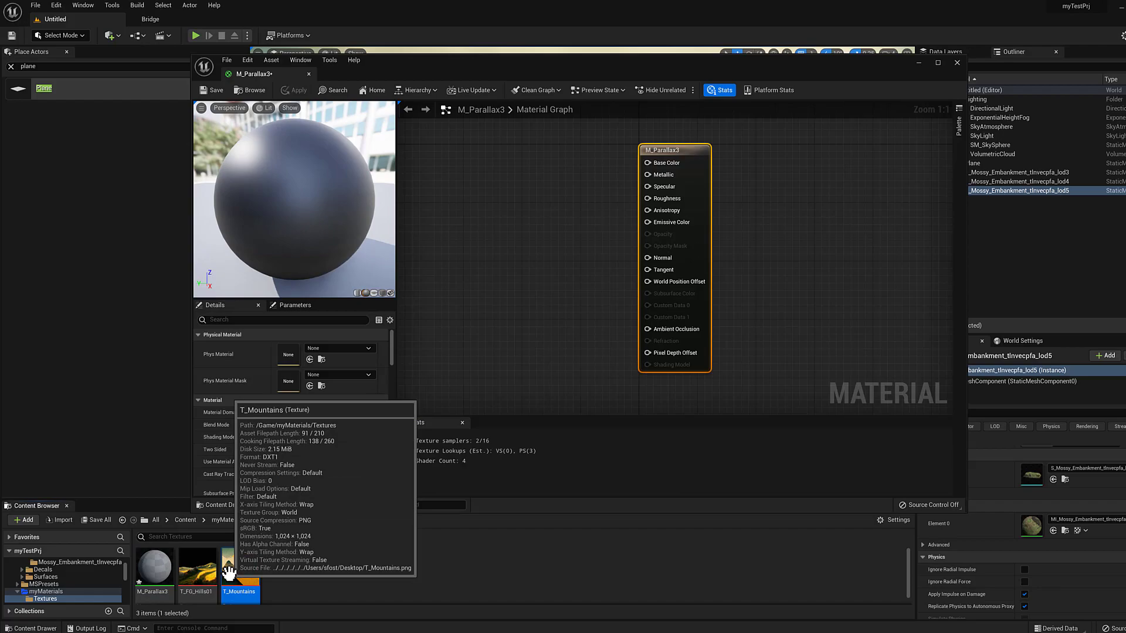
pyautogui.keyDown('ctrl'); pyautogui.click(196, 569); pyautogui.keyUp('ctrl')
pyautogui.moveTo(196, 569); pyautogui.dragTo(469, 285)
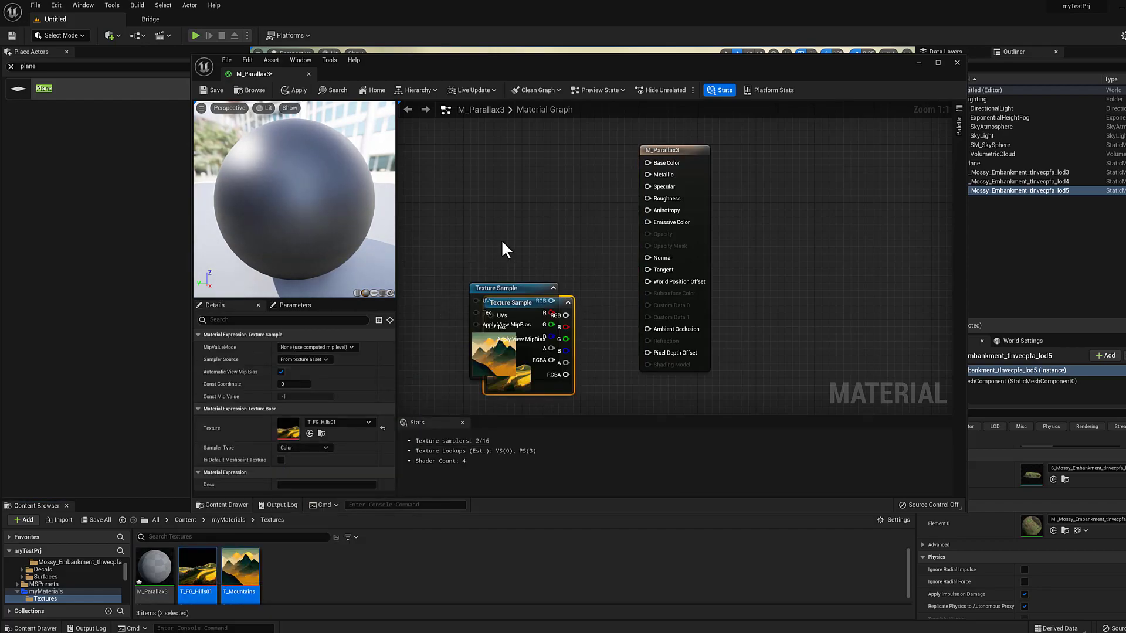
pyautogui.moveTo(273, 71); pyautogui.dragTo(184, 22)
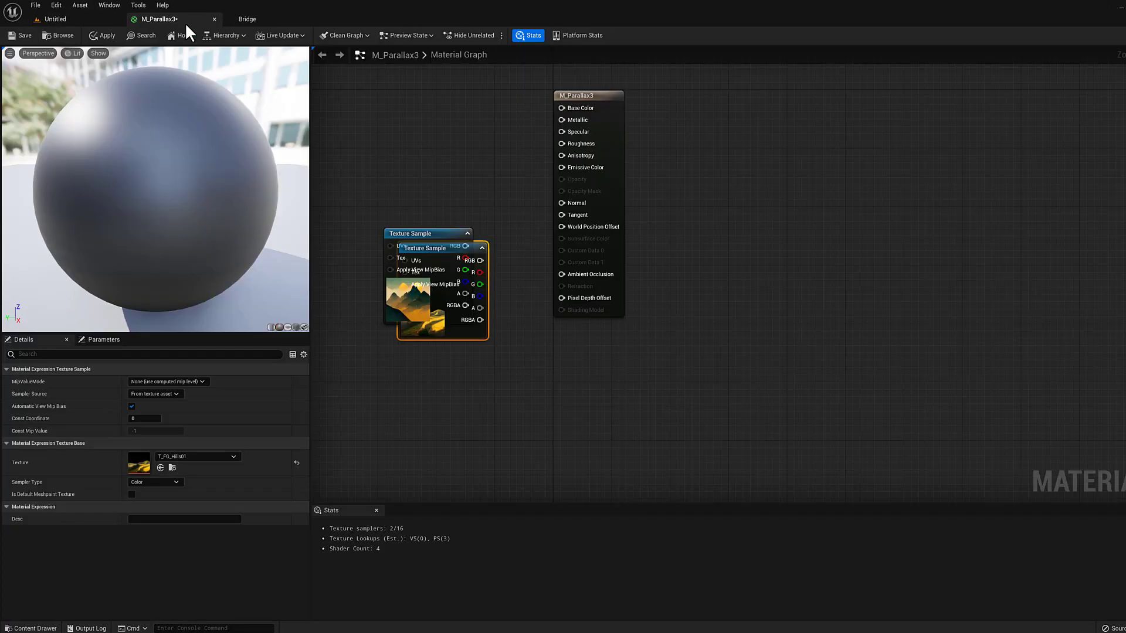
# - Separate the overlapping texture samples, placing the hills sample below the mountains sample
pyautogui.moveTo(554, 342); pyautogui.dragTo(646, 455, button='right')
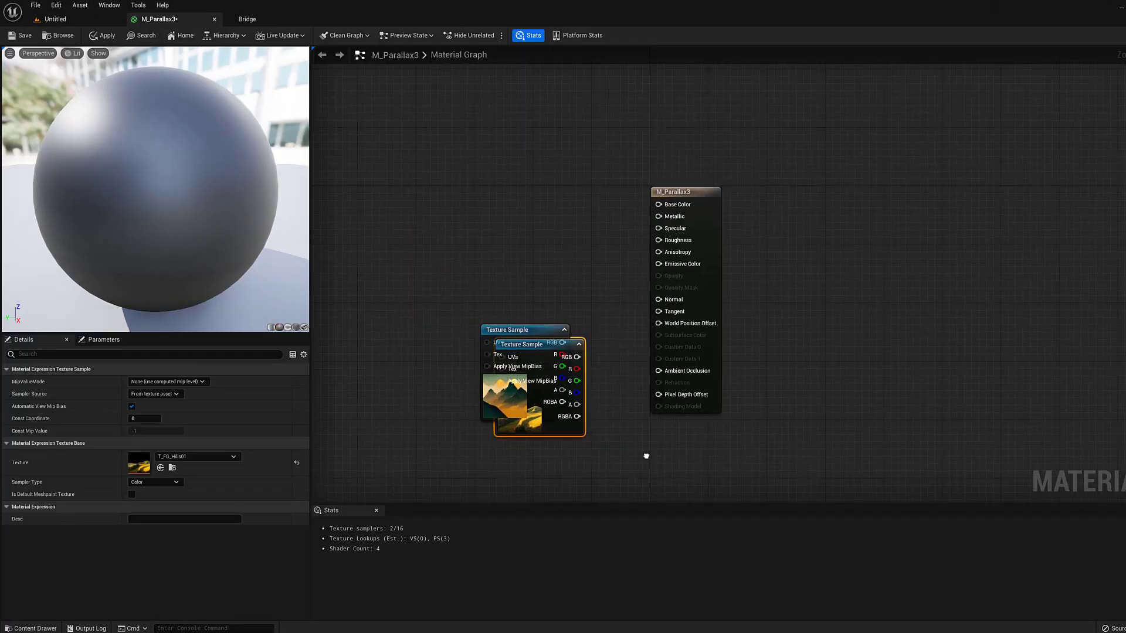
pyautogui.moveTo(513, 330); pyautogui.dragTo(453, 205)
pyautogui.click(502, 346)
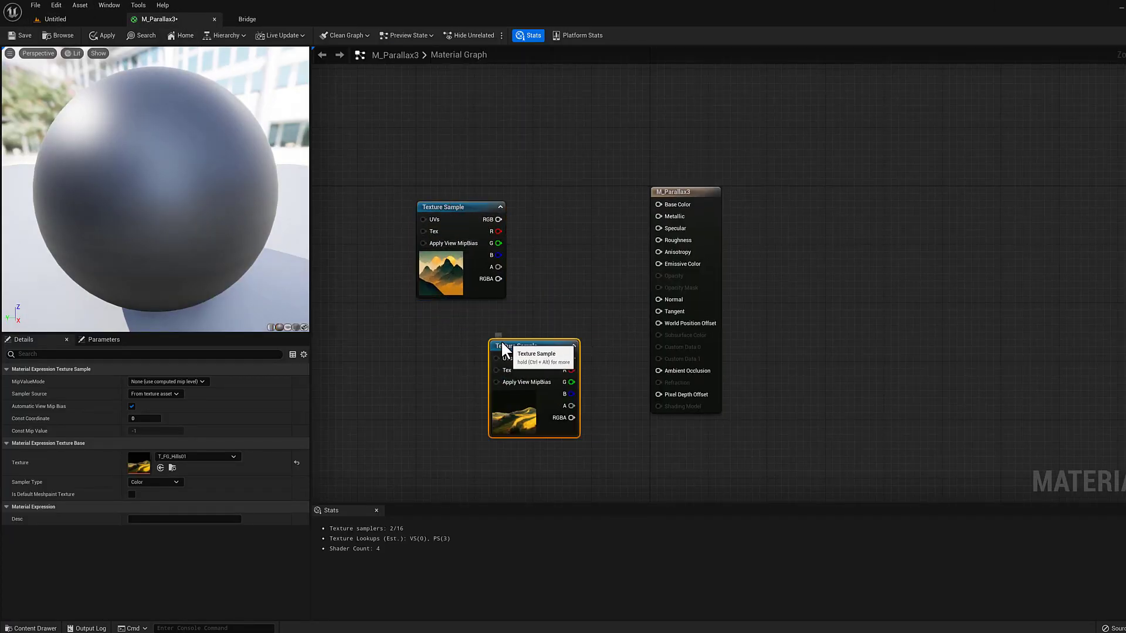
pyautogui.moveTo(502, 346); pyautogui.dragTo(441, 324)
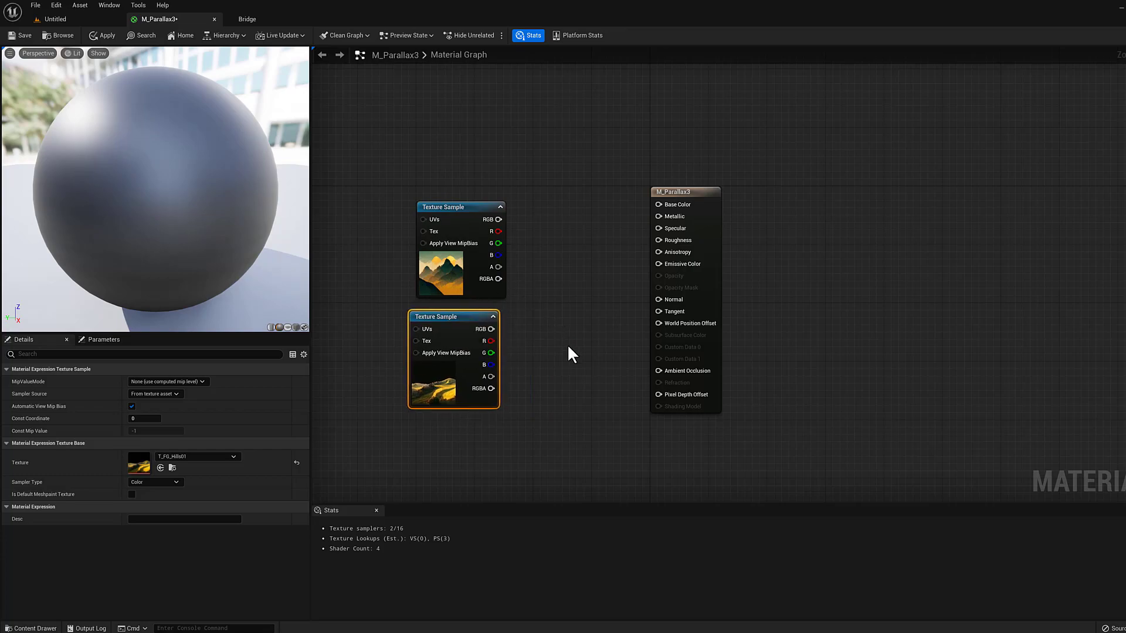
# - Add a Lerp node and stack the hills sample above the mountains sample beside it
pyautogui.click(557, 297)
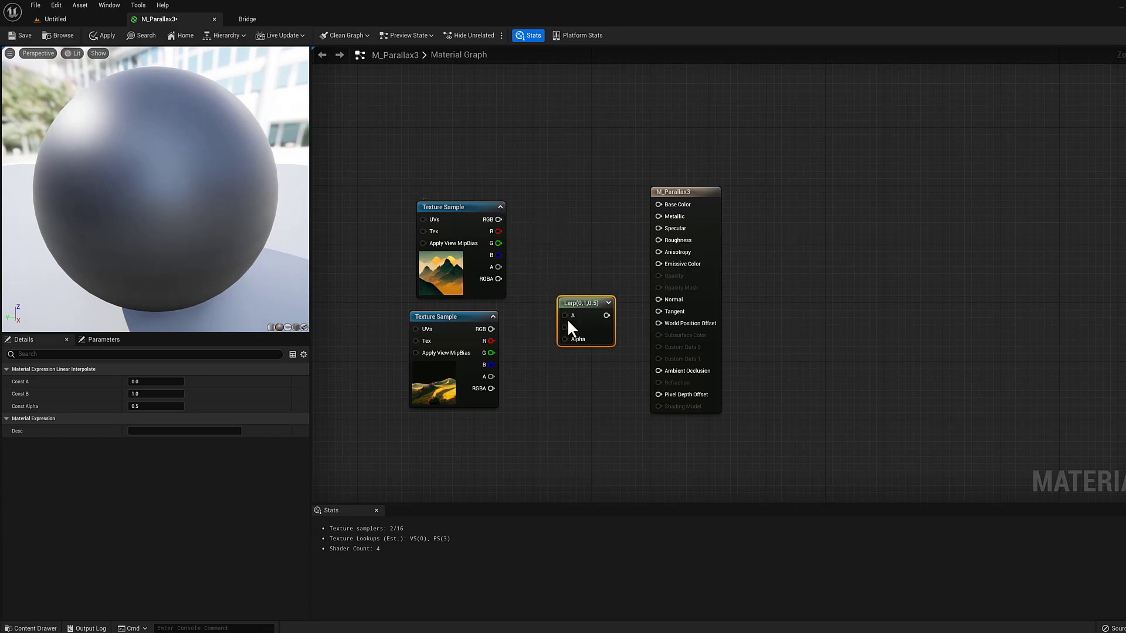
pyautogui.moveTo(455, 318); pyautogui.dragTo(460, 105)
pyautogui.moveTo(380, 126); pyautogui.dragTo(467, 251)
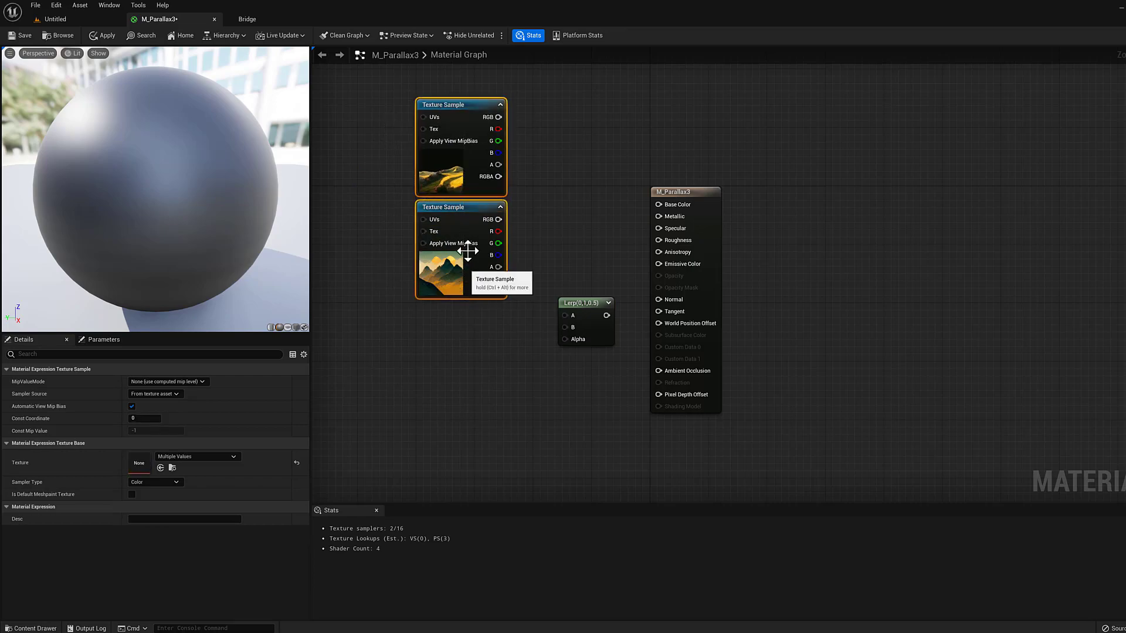
pyautogui.moveTo(461, 208); pyautogui.dragTo(445, 318)
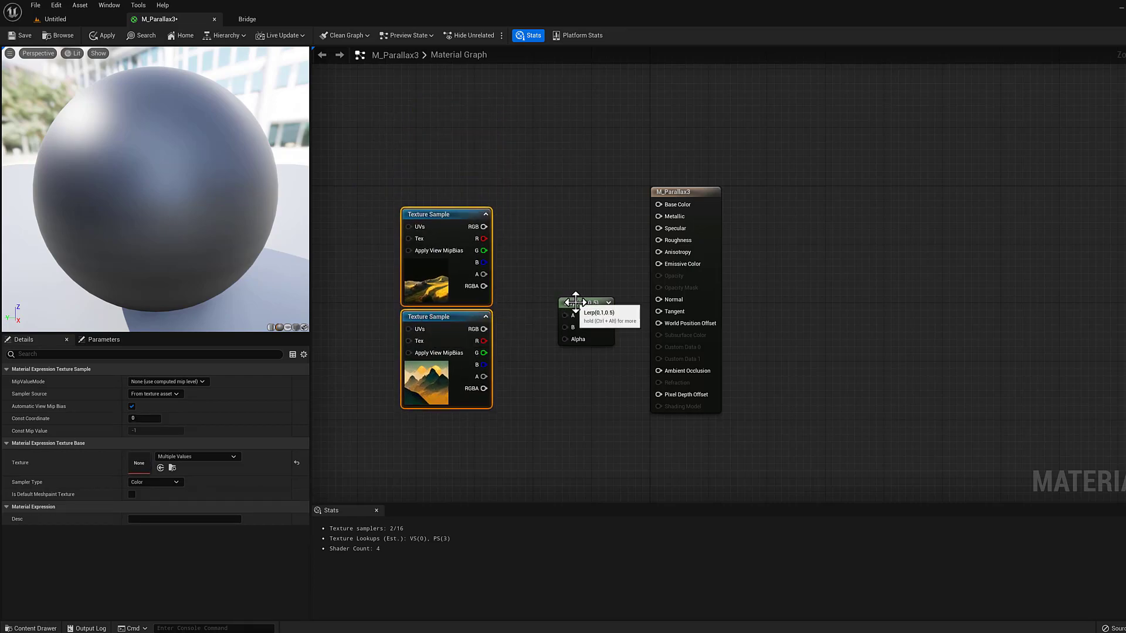
pyautogui.moveTo(575, 303); pyautogui.dragTo(529, 271)
pyautogui.moveTo(663, 111); pyautogui.dragTo(754, 309)
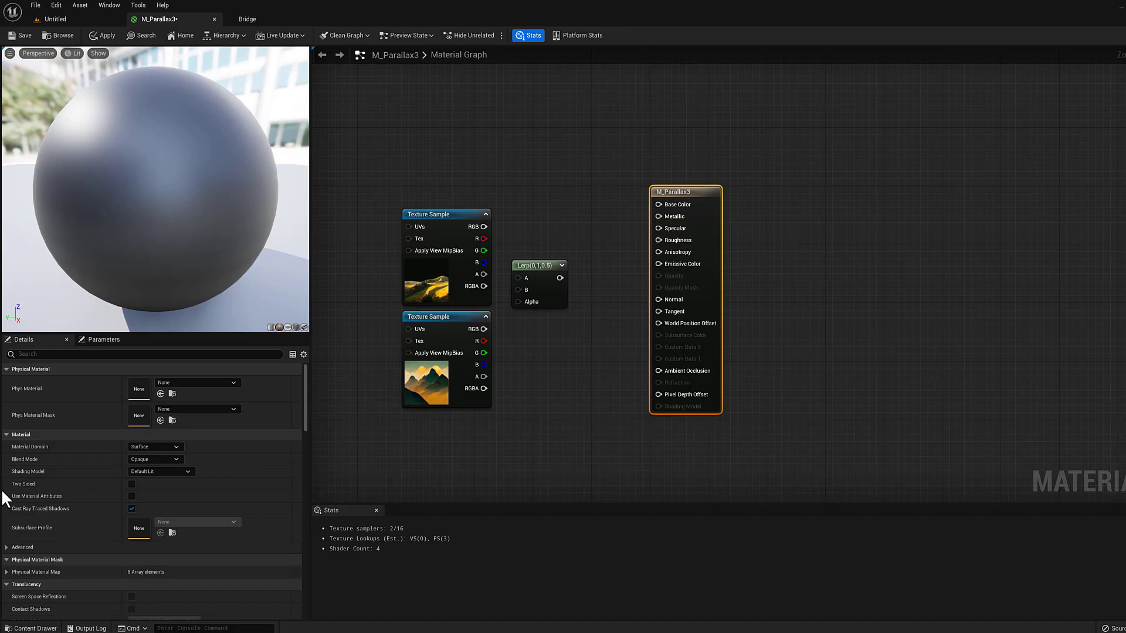
# - Set Shading Model to Unlit and switch the preview mesh from sphere to plane
pyautogui.click(170, 471)
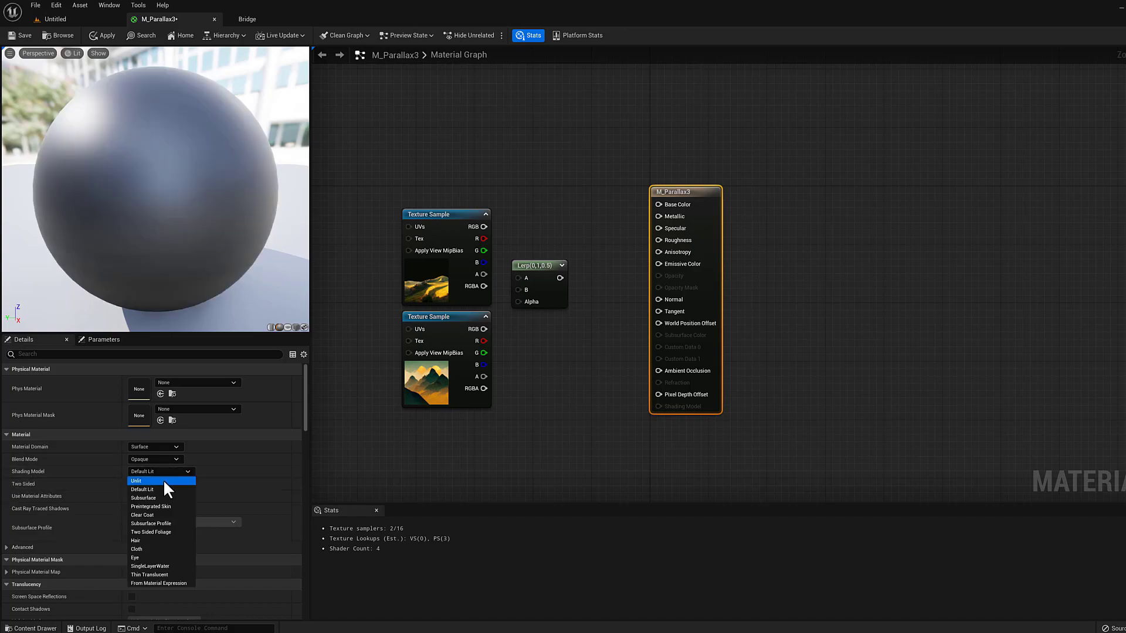
pyautogui.click(164, 481)
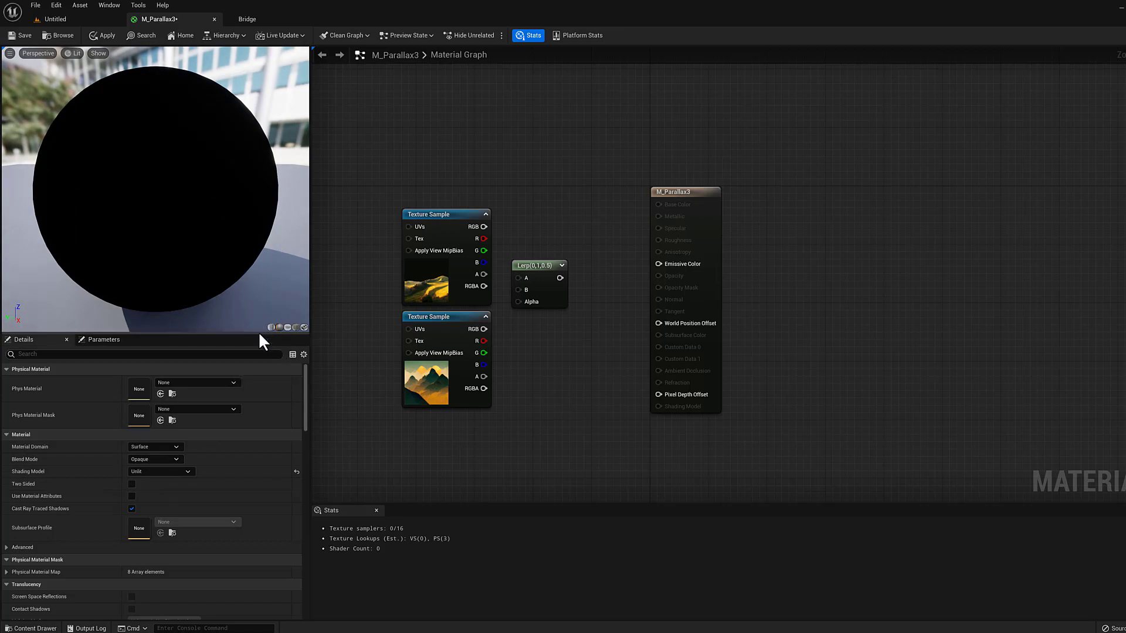
pyautogui.moveTo(221, 236)
pyautogui.mouseDown()
pyautogui.moveTo(249, 238)
pyautogui.moveTo(230, 238)
pyautogui.mouseUp()
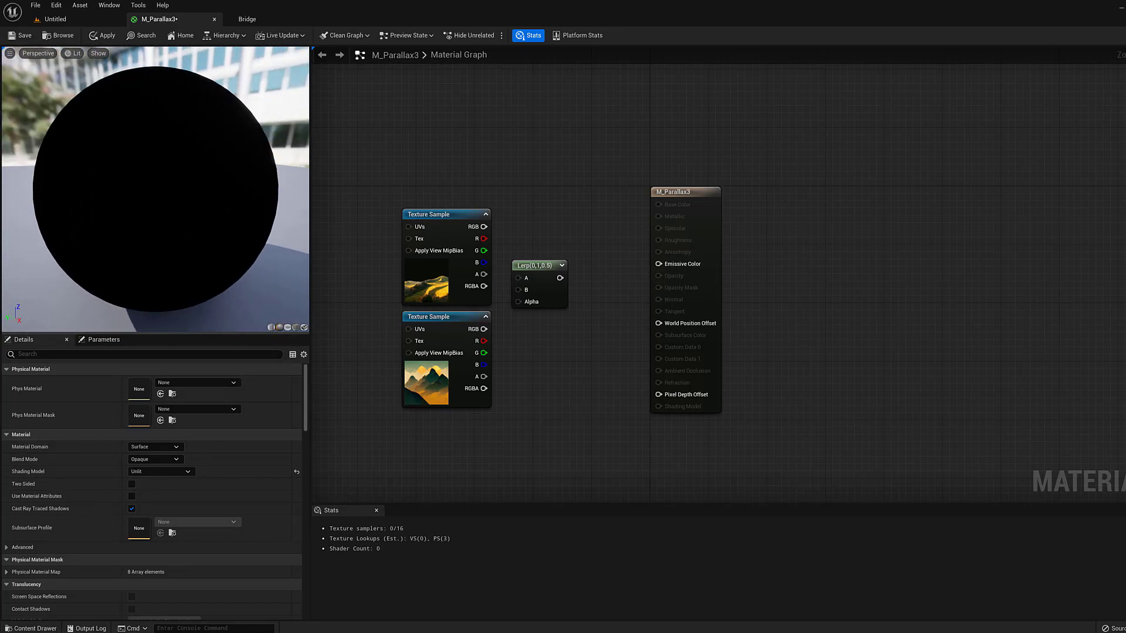
pyautogui.click(288, 327)
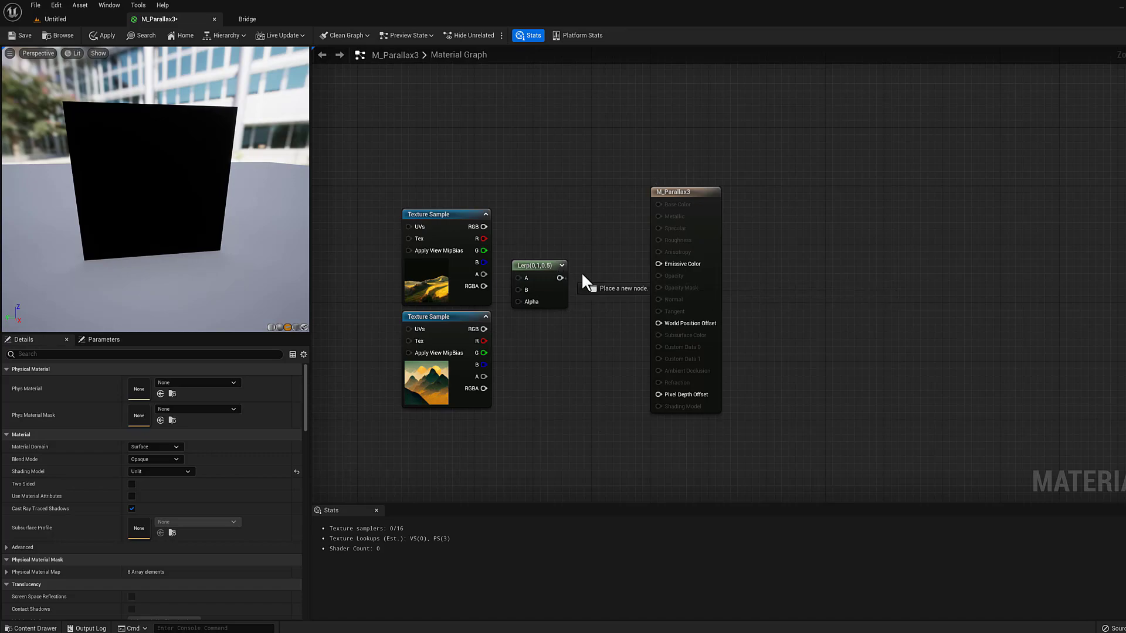
# - Wire the Lerp into Emissive Color, with the hills alpha as mask and the mountains as B
pyautogui.moveTo(560, 278); pyautogui.dragTo(659, 264)
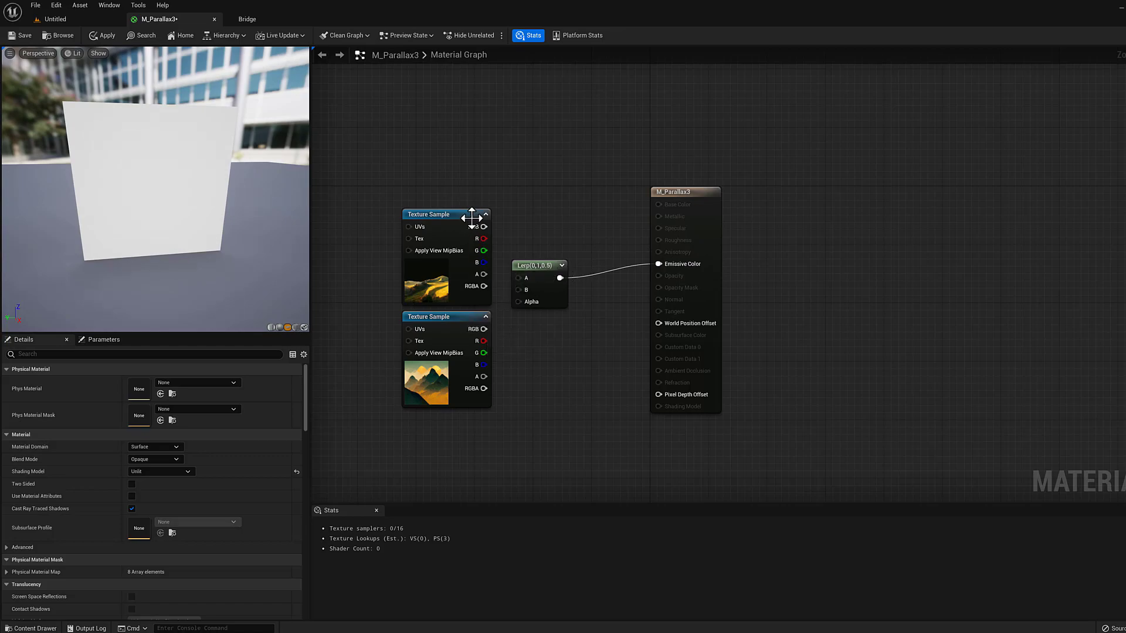
pyautogui.moveTo(483, 226); pyautogui.dragTo(516, 289)
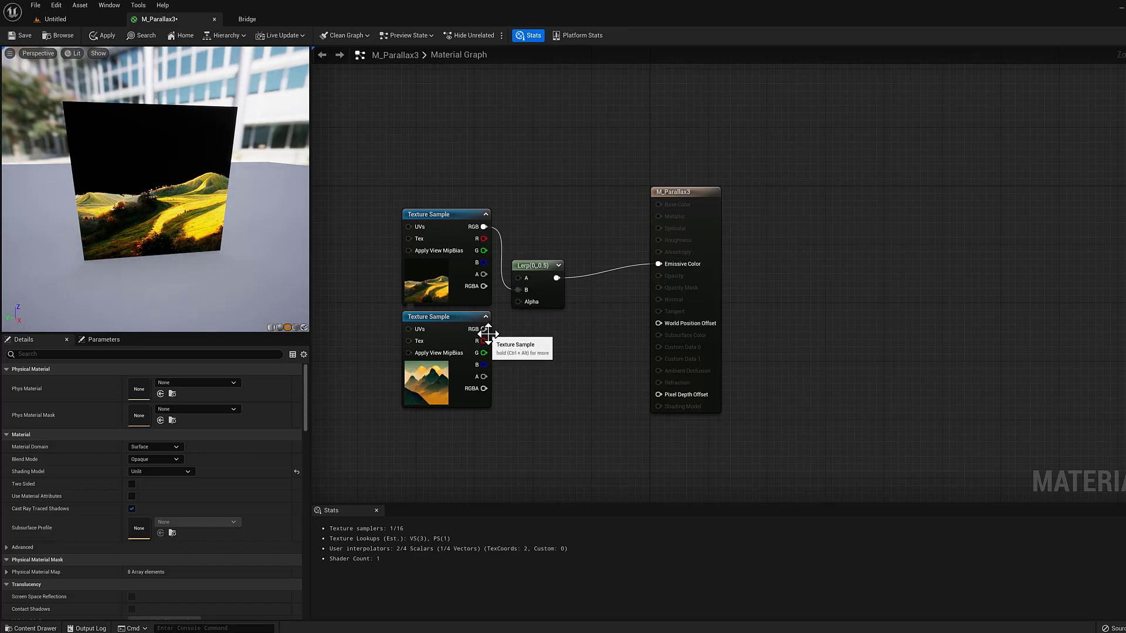
pyautogui.moveTo(483, 274); pyautogui.dragTo(519, 302)
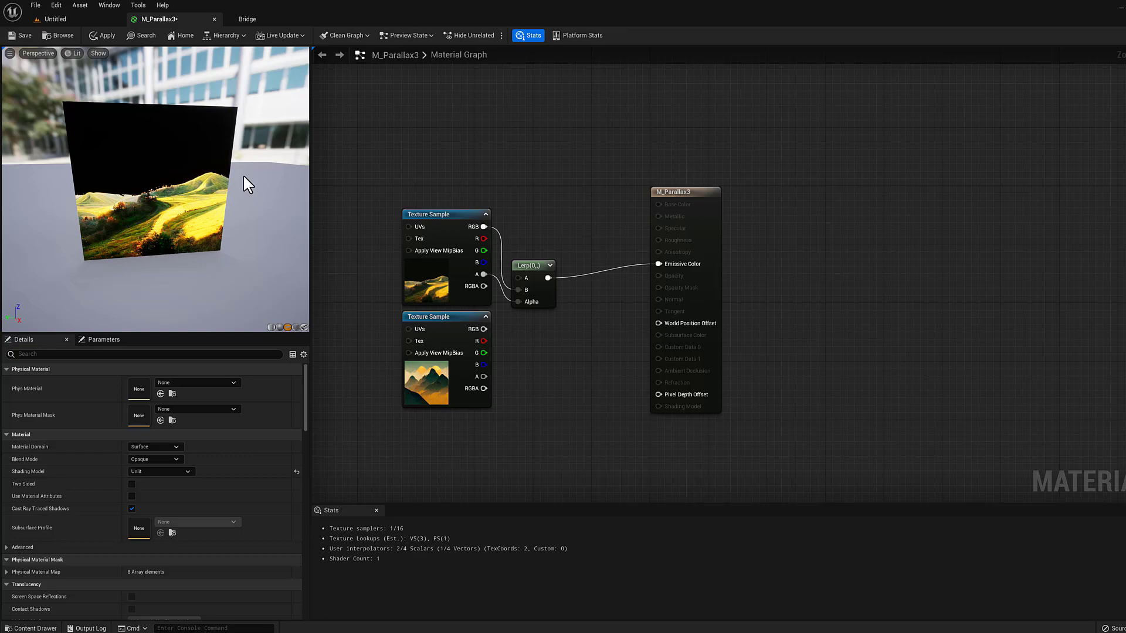
pyautogui.moveTo(483, 329); pyautogui.dragTo(519, 290)
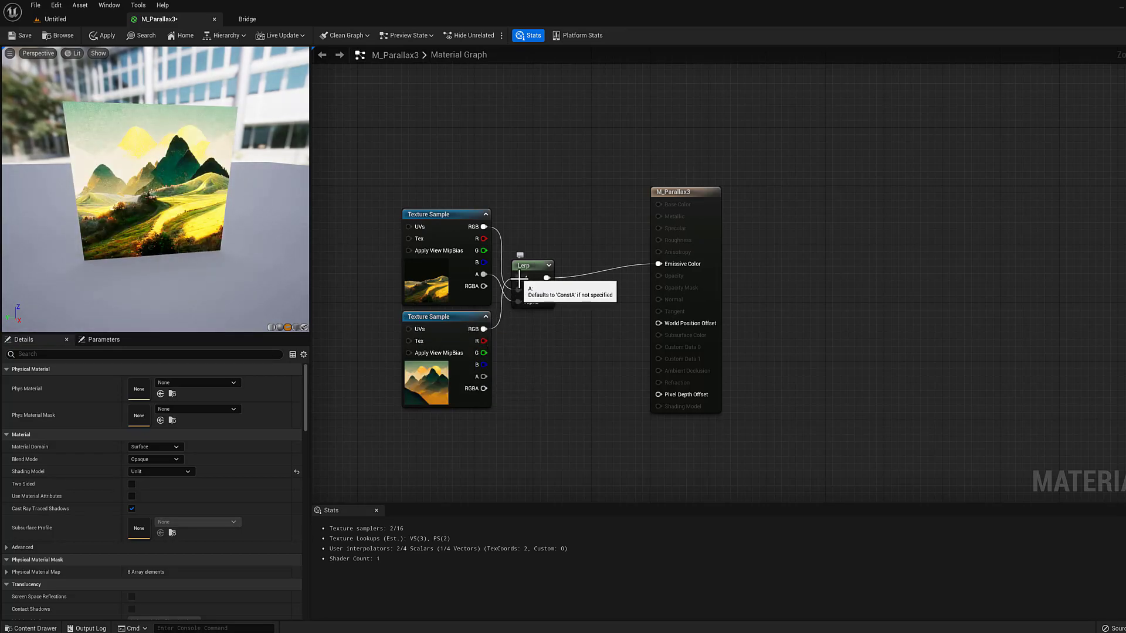
# - Inspect the blended plane in the preview and nudge the Lerp node into place
pyautogui.scroll(10, 160, 180)
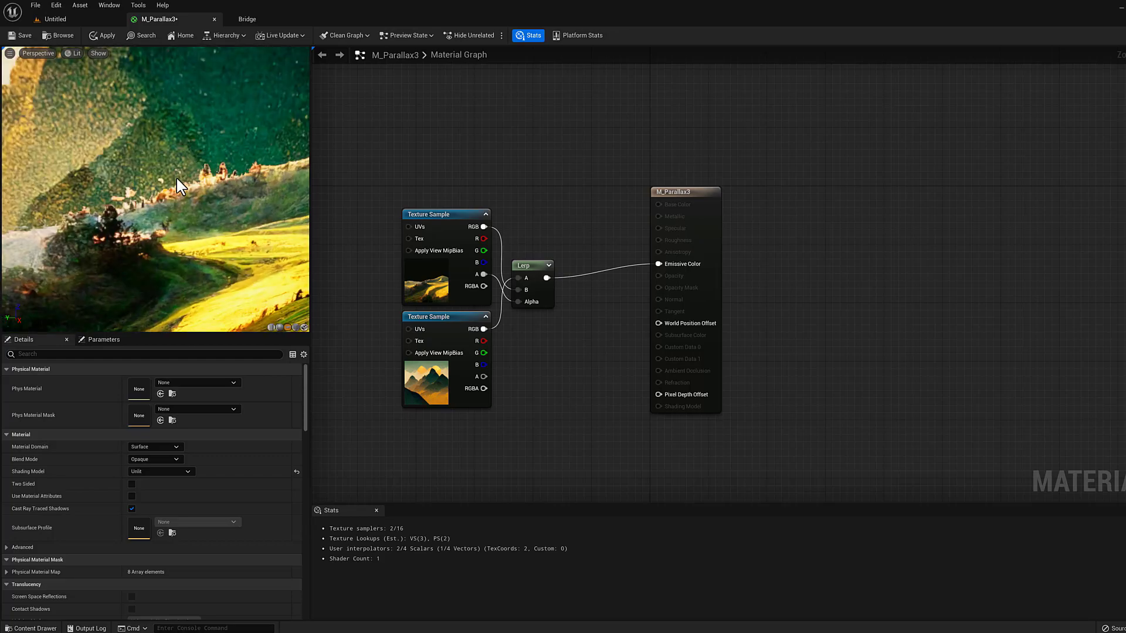
pyautogui.scroll(-10, 176, 178)
pyautogui.moveTo(160, 198)
pyautogui.mouseDown()
pyautogui.moveTo(176, 199)
pyautogui.moveTo(141, 200)
pyautogui.moveTo(165, 208)
pyautogui.moveTo(120, 201)
pyautogui.moveTo(174, 205)
pyautogui.mouseUp()
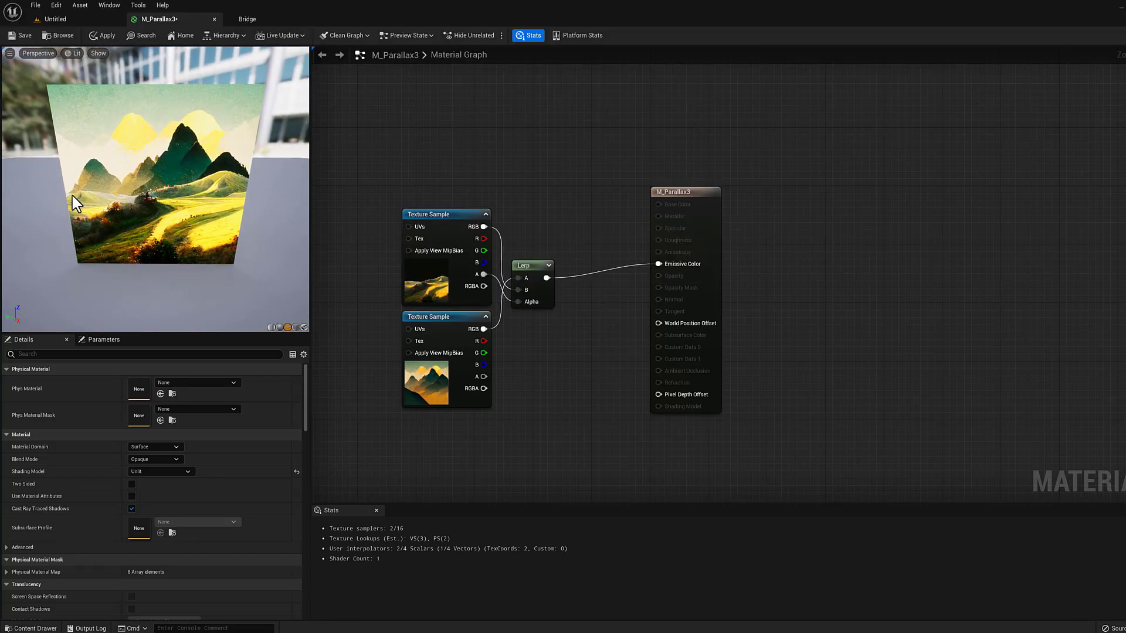
pyautogui.moveTo(175, 212); pyautogui.dragTo(168, 209)
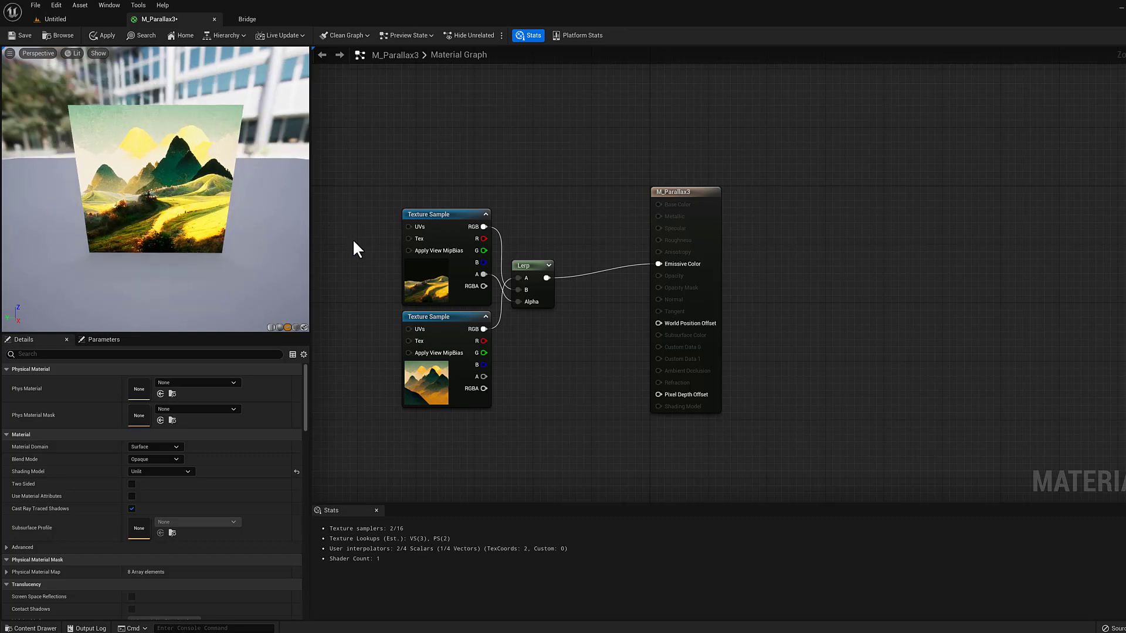
pyautogui.moveTo(366, 271); pyautogui.dragTo(528, 264, button='right')
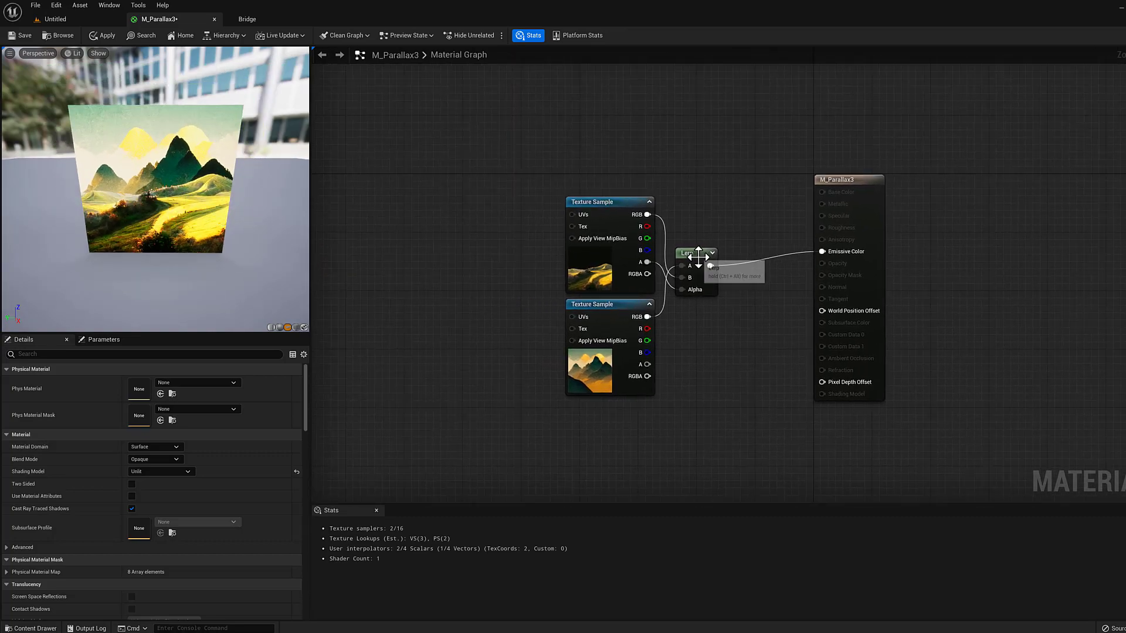
pyautogui.click(745, 262)
pyautogui.moveTo(745, 262); pyautogui.dragTo(724, 255)
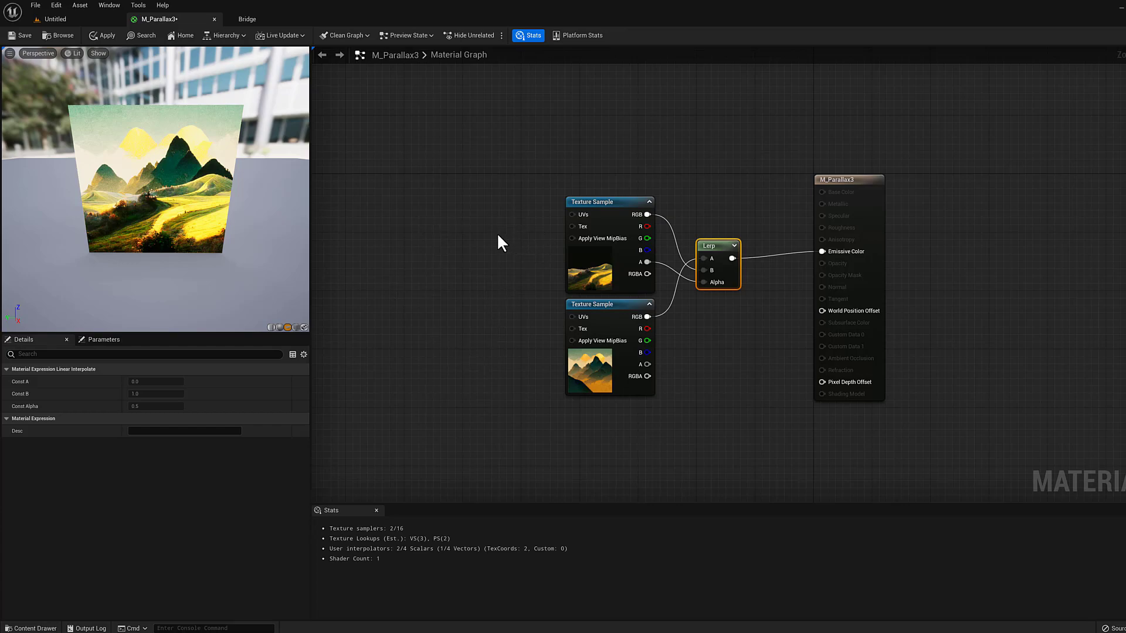
# - Add a BumpOffset node left of the textures and wire its output into the hills texture's UVs
pyautogui.rightClick(456, 286)
pyautogui.write('bup')
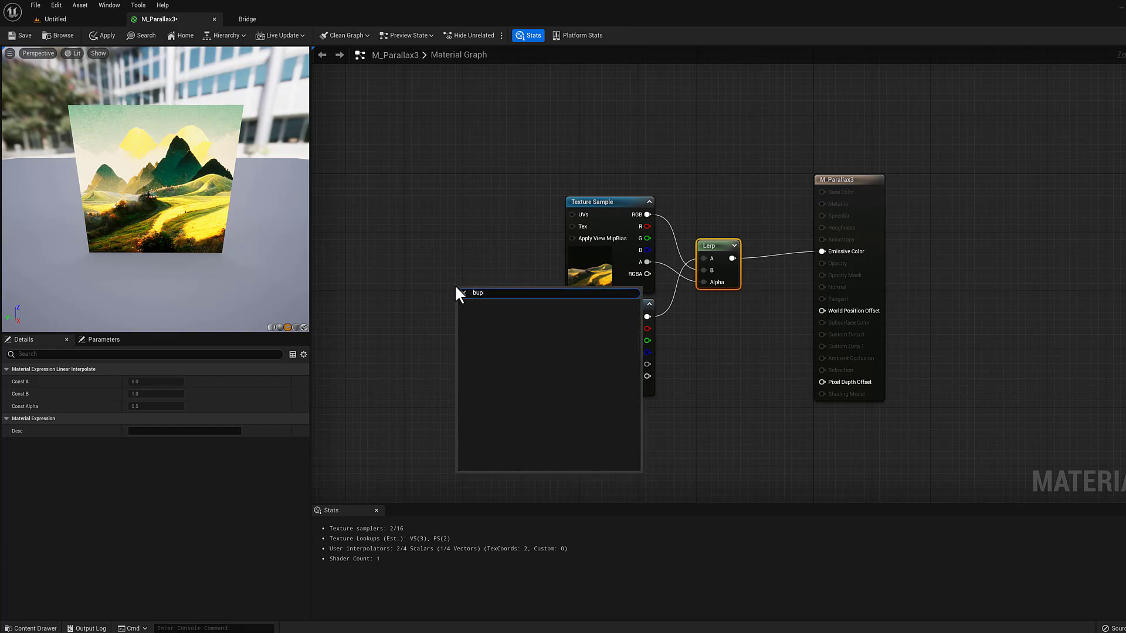
pyautogui.press('BackSpace')
pyautogui.write('mp')
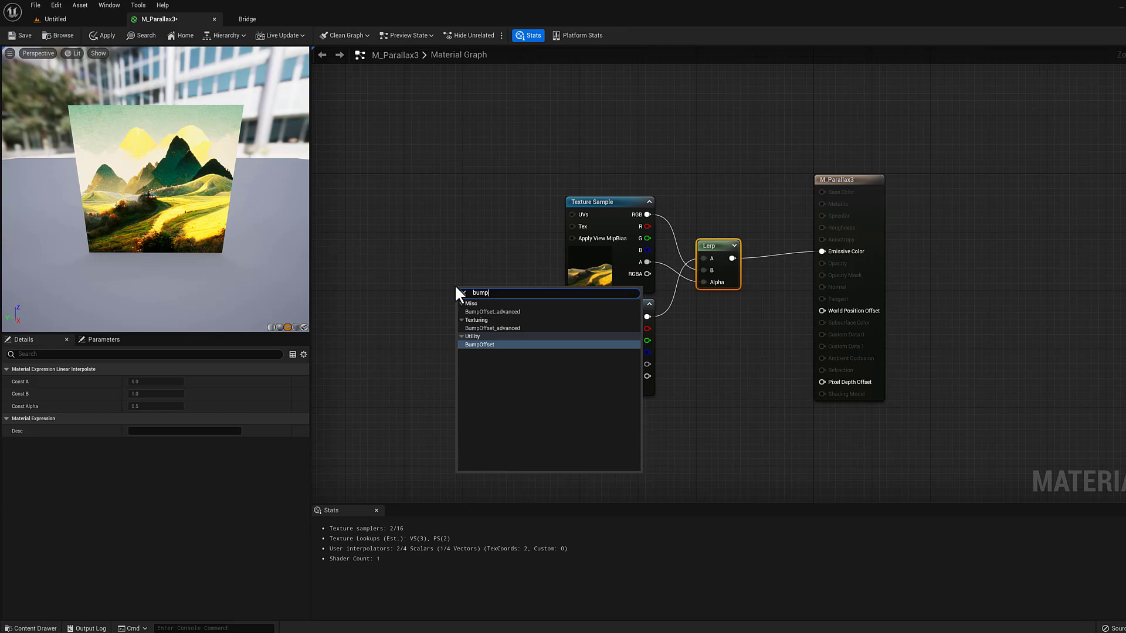
pyautogui.click(474, 344)
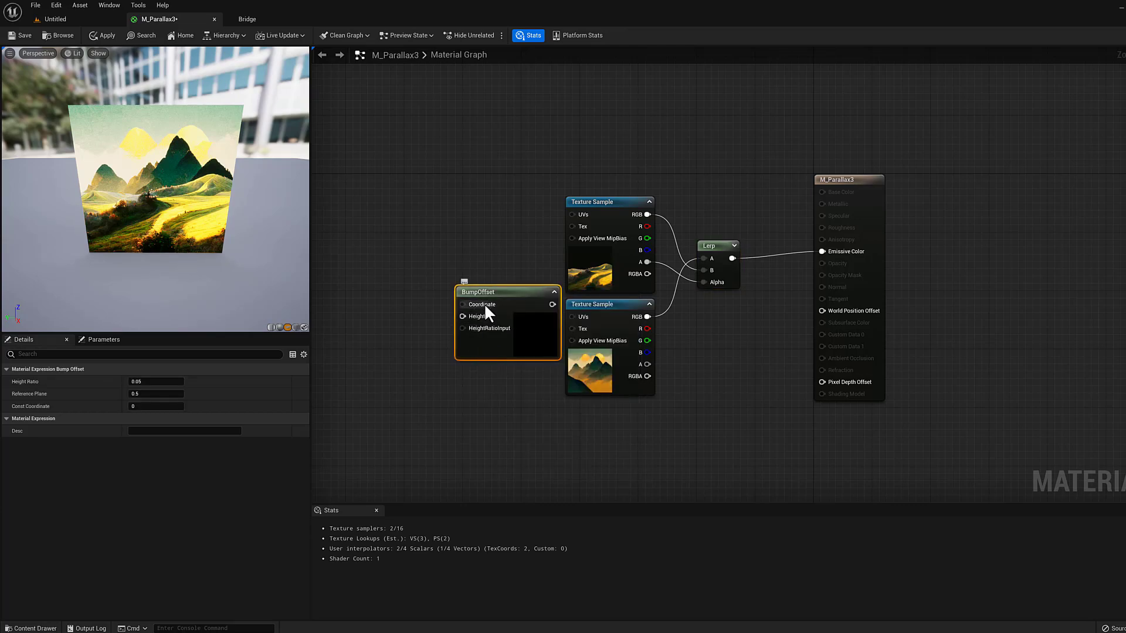
pyautogui.moveTo(492, 293); pyautogui.dragTo(425, 226)
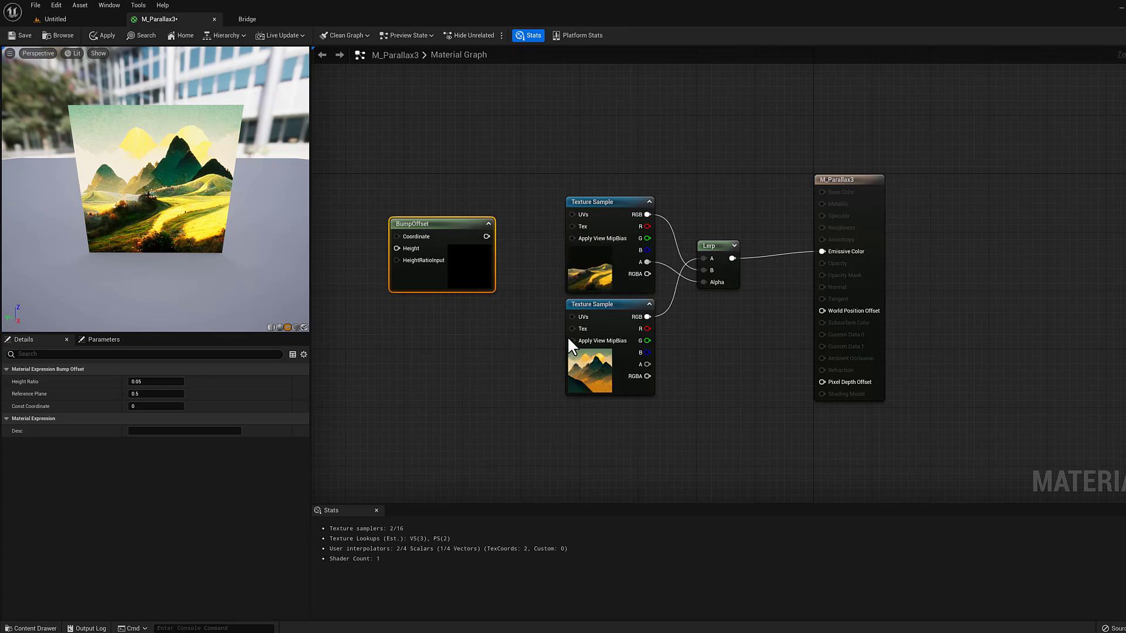
pyautogui.moveTo(486, 236); pyautogui.dragTo(574, 215)
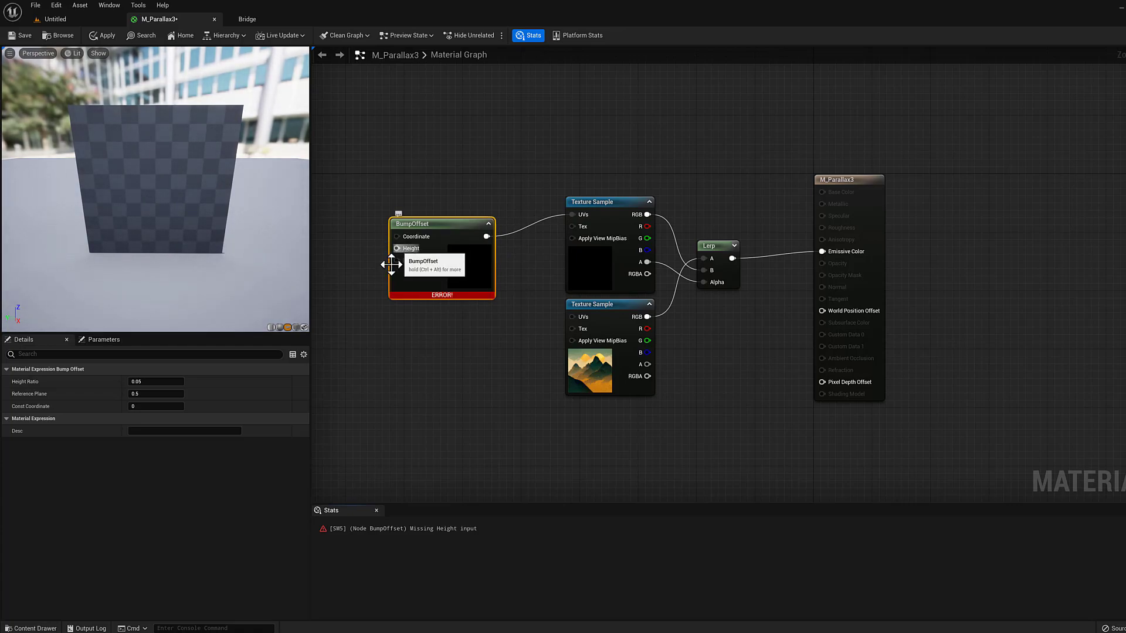
pyautogui.moveTo(370, 387); pyautogui.dragTo(474, 408, button='right')
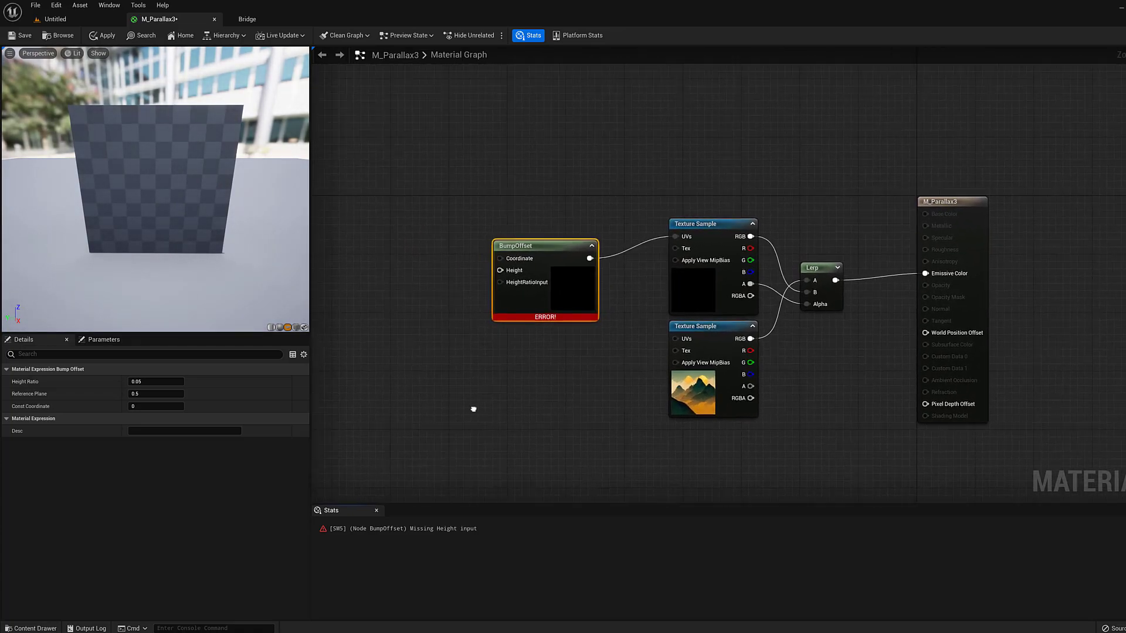
# - Add an Offset scalar parameter with default value 2 and connect it to BumpOffset's Height
pyautogui.click(419, 279)
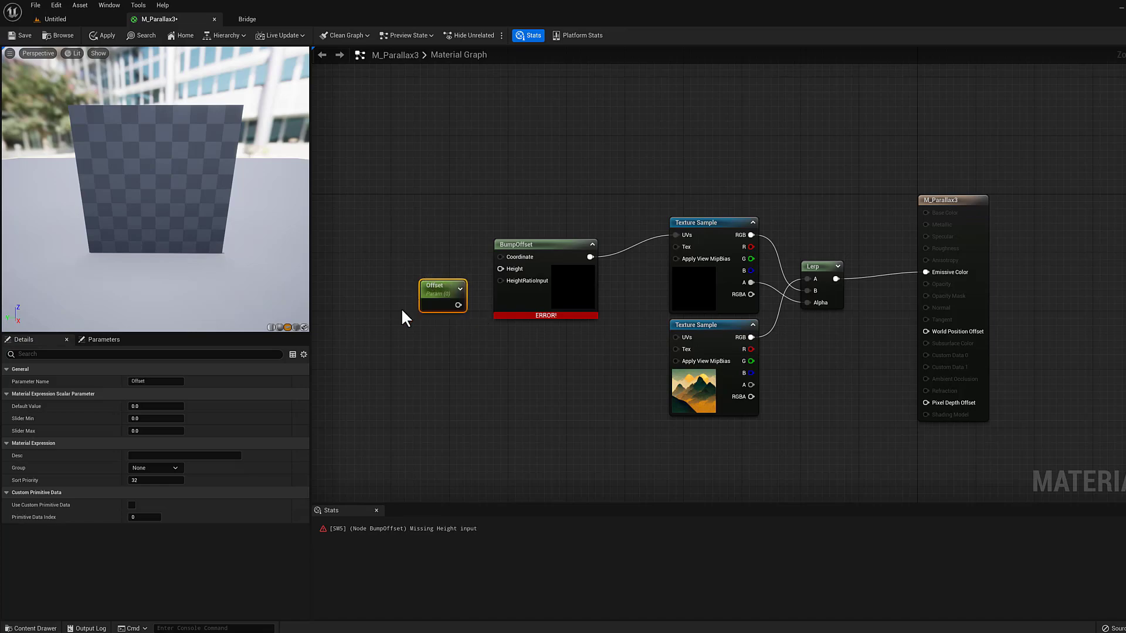
pyautogui.click(151, 406)
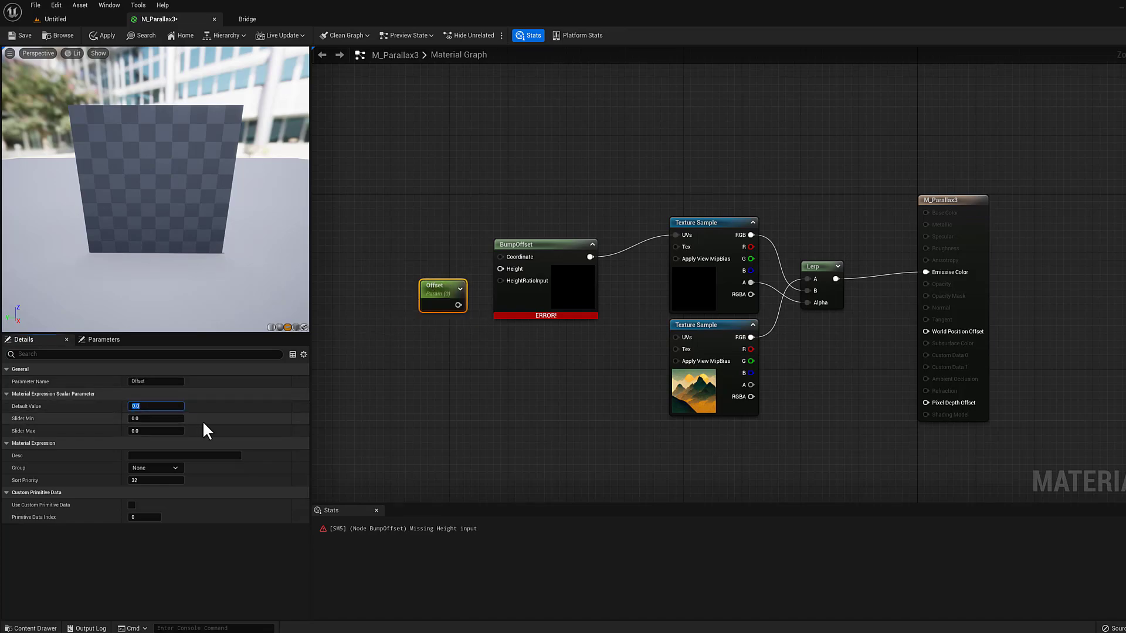
pyautogui.write('2')
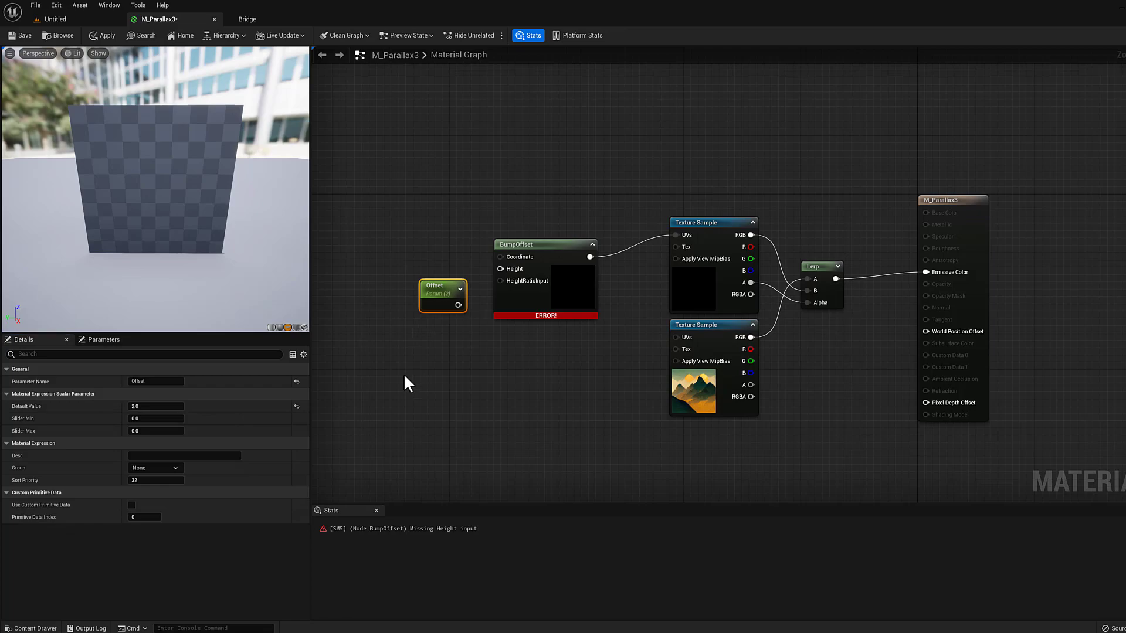
pyautogui.click(405, 370)
pyautogui.moveTo(458, 304); pyautogui.dragTo(498, 268)
# - Orbit and zoom the preview to check the hills parallaxing against the mountains
pyautogui.moveTo(269, 284)
pyautogui.mouseDown()
pyautogui.moveTo(232, 276)
pyautogui.moveTo(252, 277)
pyautogui.mouseUp()
pyautogui.scroll(6, 185, 239)
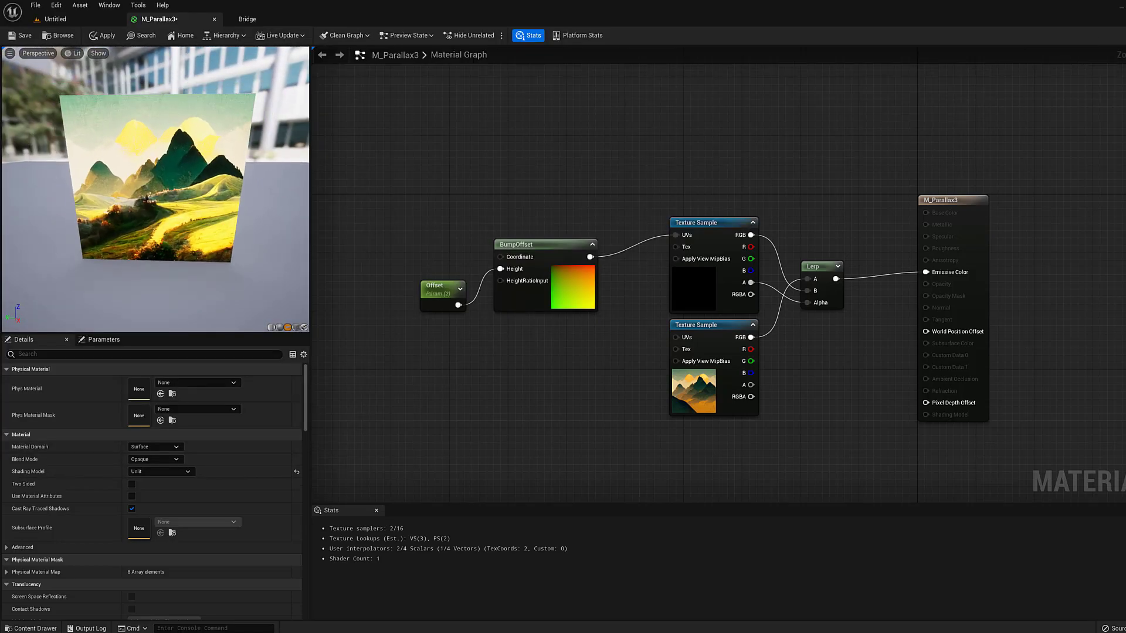
pyautogui.moveTo(185, 239); pyautogui.dragTo(257, 259)
pyautogui.moveTo(106, 175)
pyautogui.mouseDown()
pyautogui.moveTo(114, 188)
pyautogui.moveTo(108, 176)
pyautogui.mouseUp()
pyautogui.moveTo(108, 176); pyautogui.dragTo(170, 196, button='right')
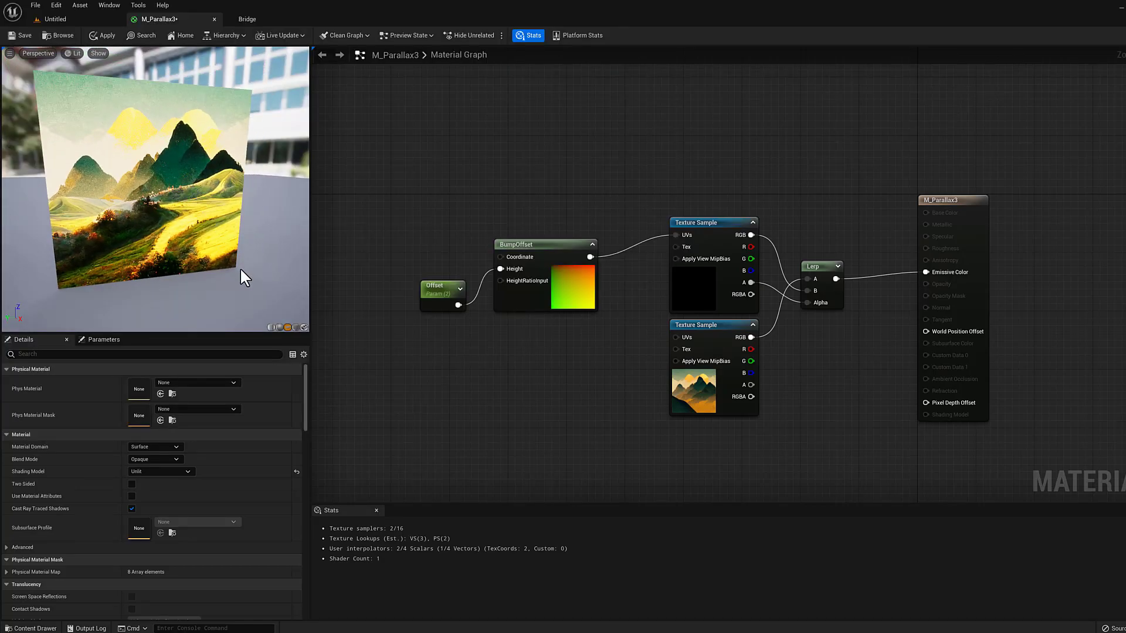
# - Apply the M_Parallax3 changes and return to the Untitled level to frame the parallax plane
pyautogui.click(104, 36)
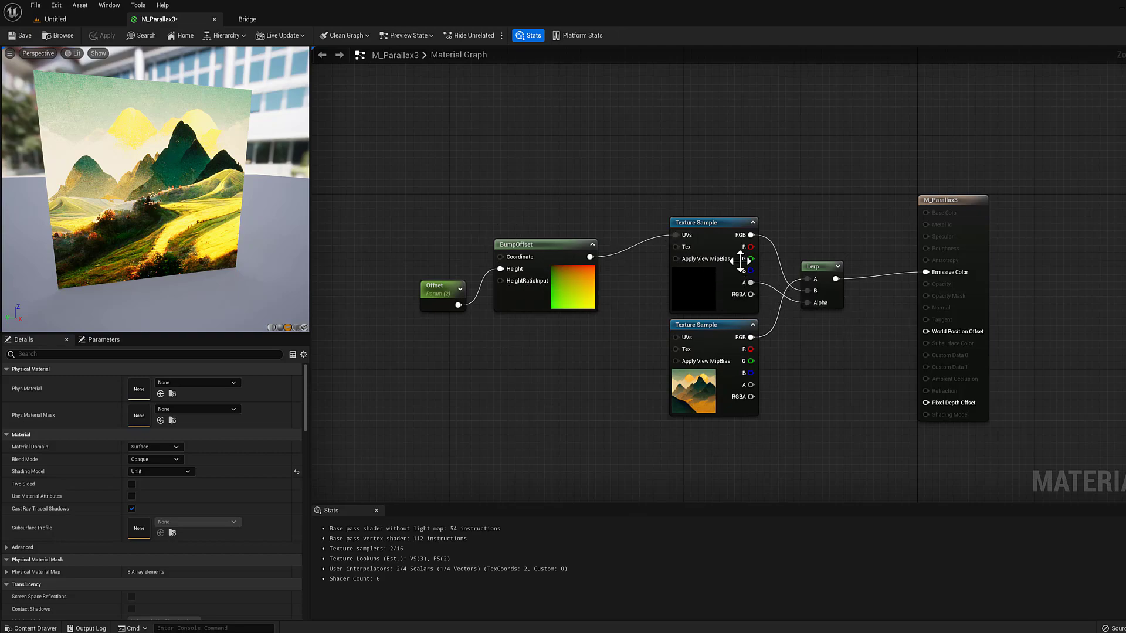
pyautogui.click(58, 19)
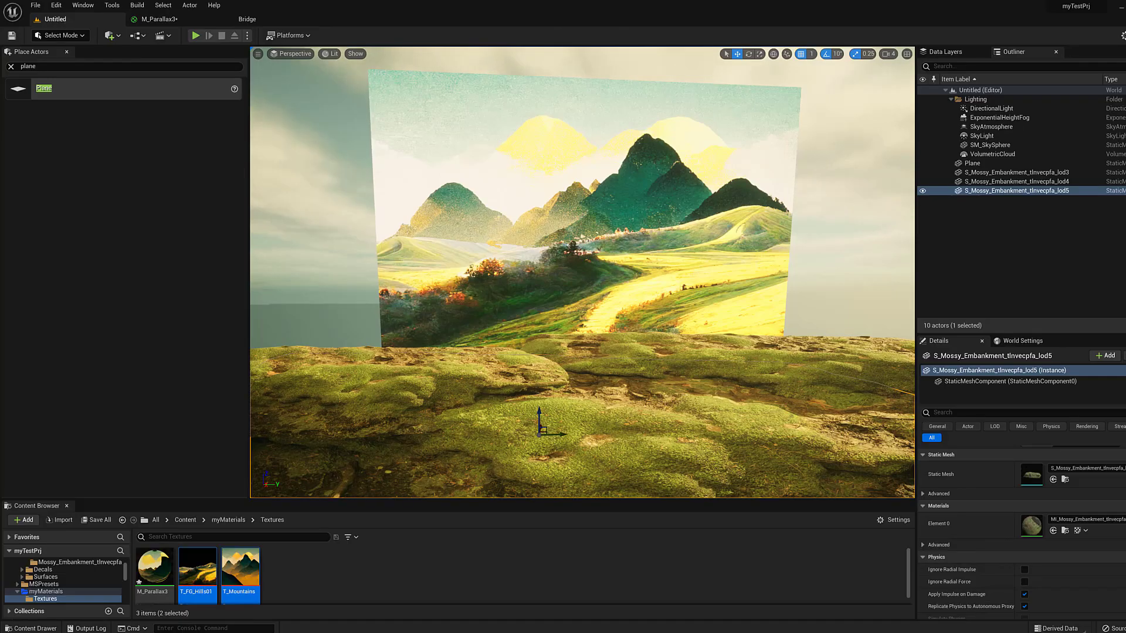
pyautogui.moveTo(583, 328); pyautogui.dragTo(748, 341, button='middle')
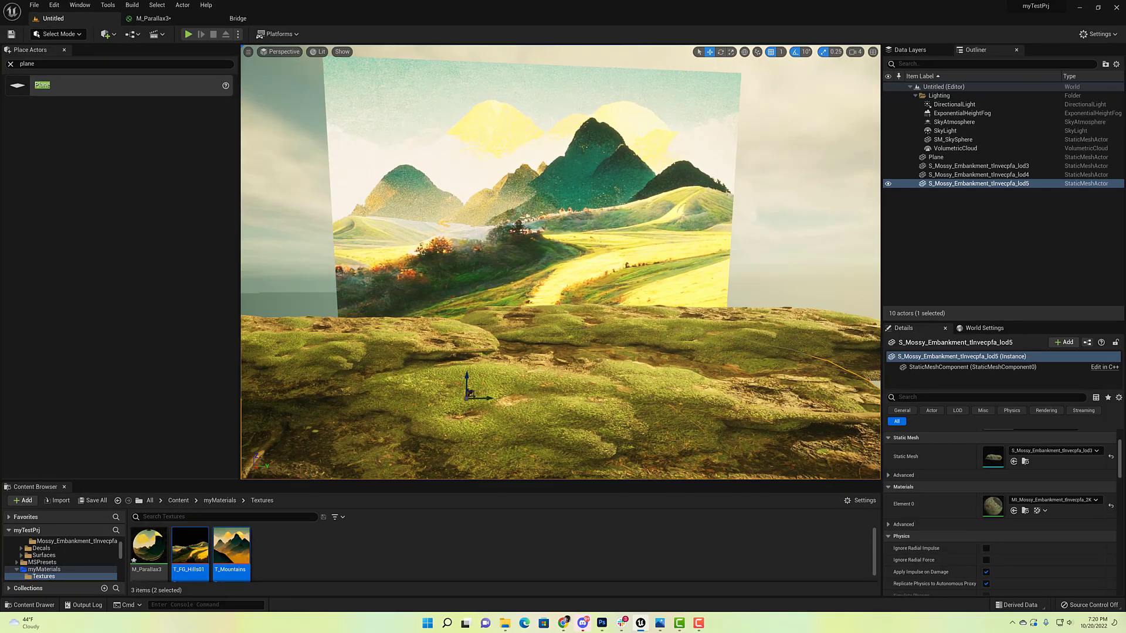